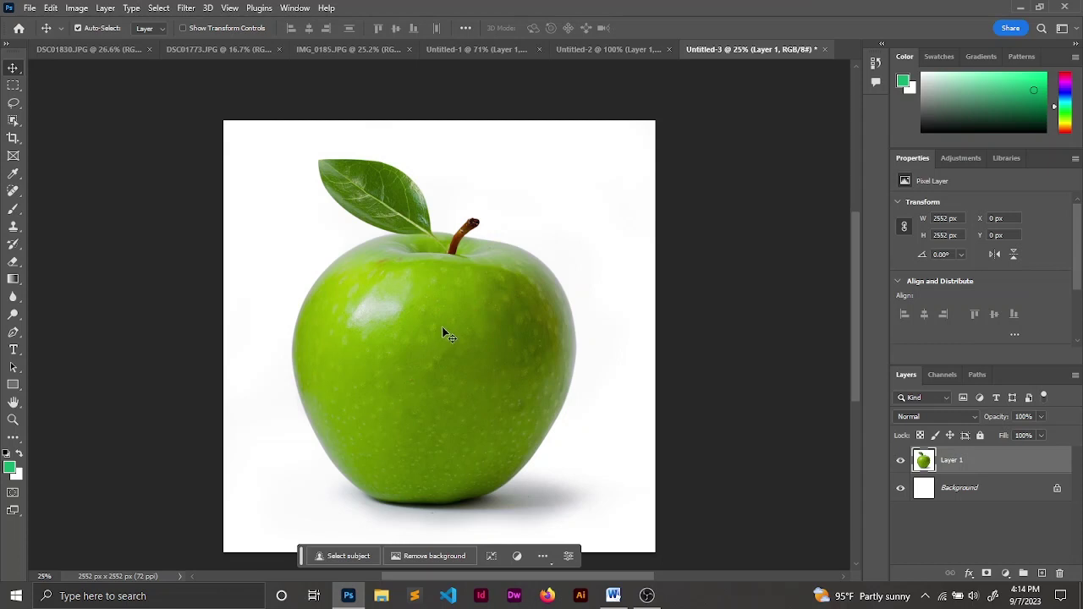
# Step: Drop Layer 1's opacity to 40%, then restore it to 100%
pyautogui.press('4')
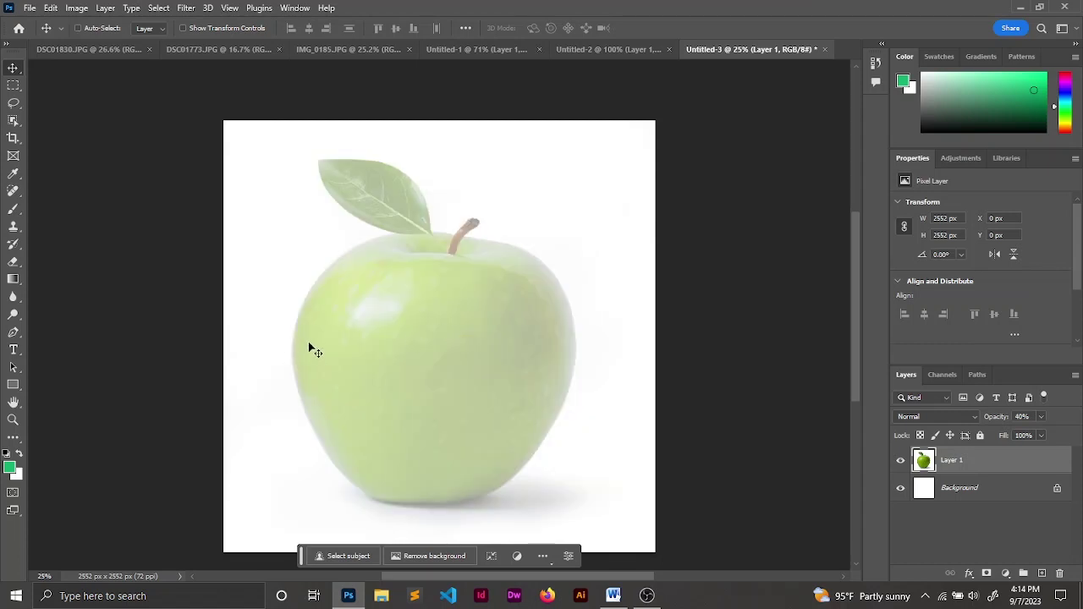
pyautogui.press('0')
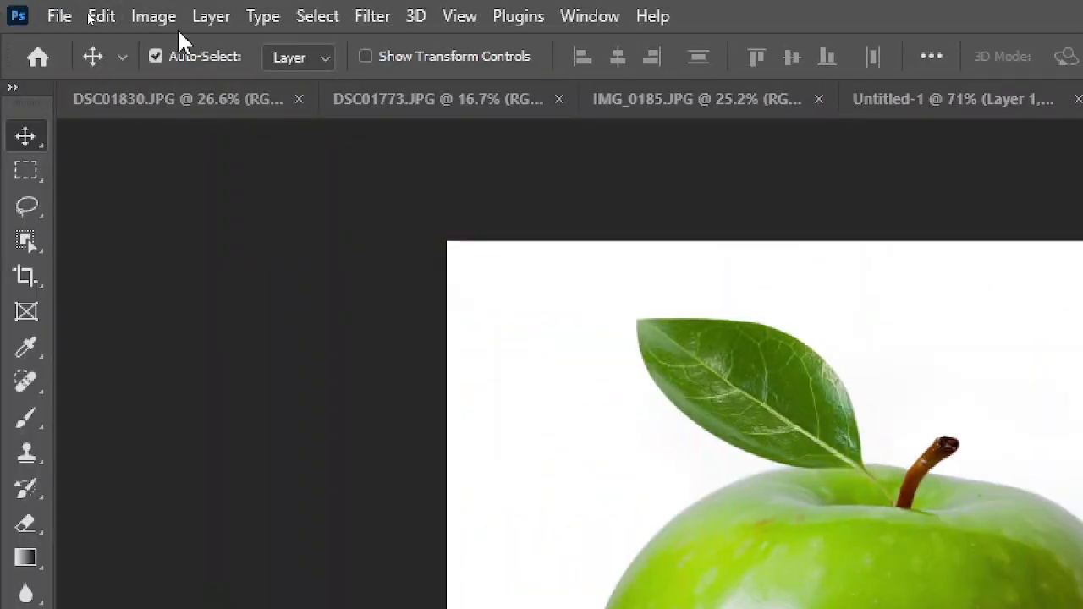
# Step: Open Image > Adjustments > Replace Color and position the dialog beside the apple
pyautogui.click(84, 12)
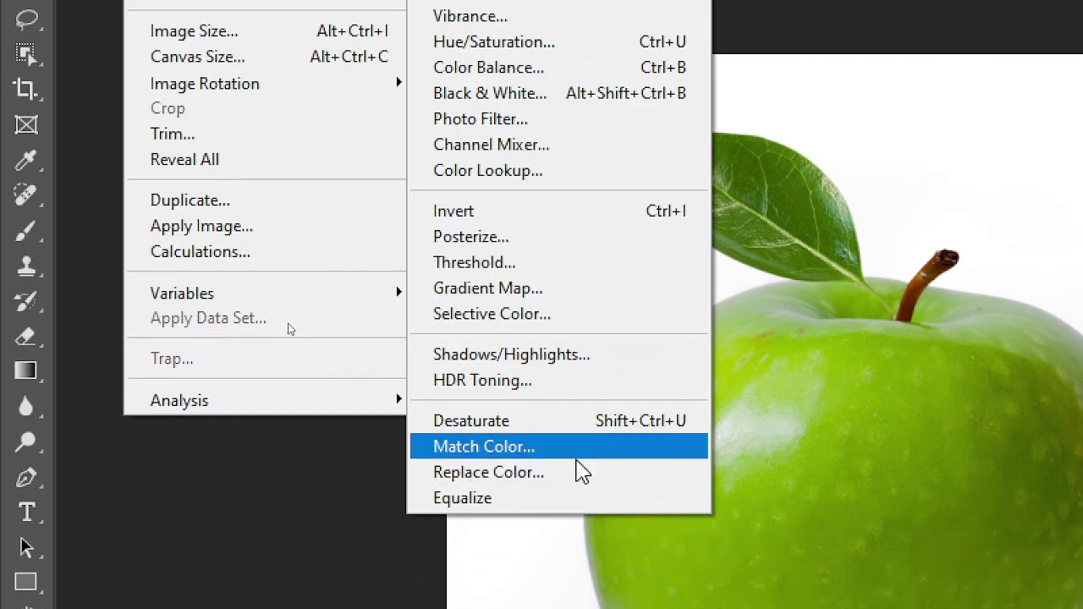
pyautogui.click(579, 471)
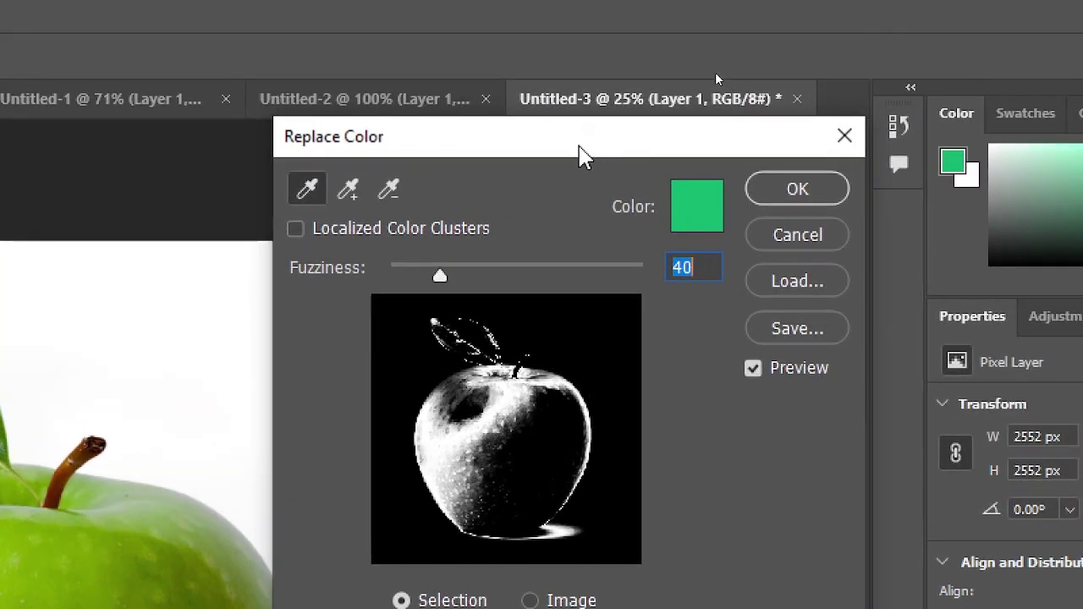
pyautogui.moveTo(580, 155); pyautogui.dragTo(518, 188)
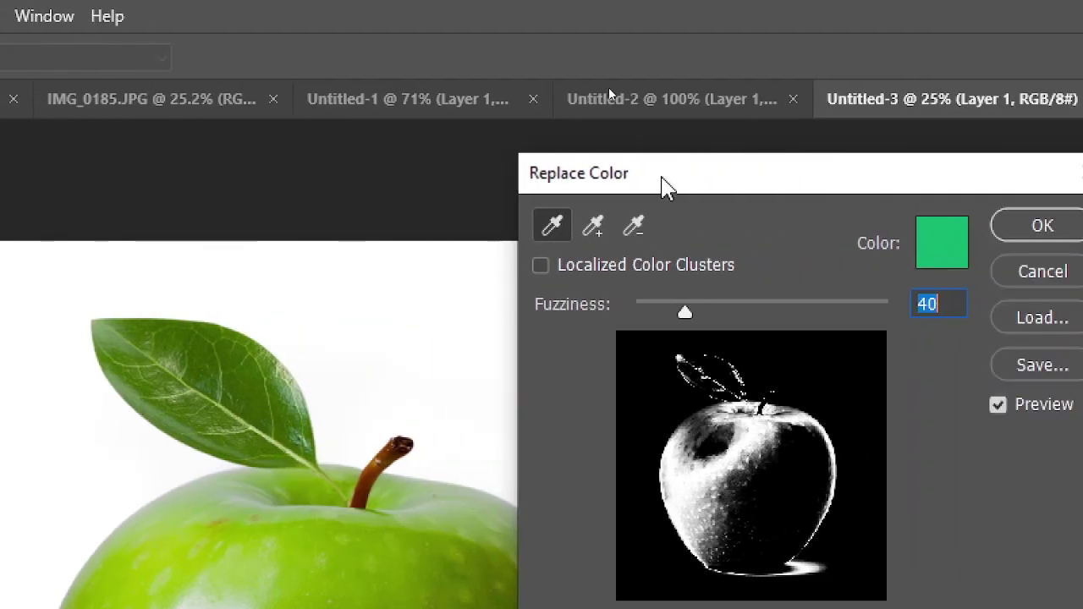
pyautogui.moveTo(660, 186)
pyautogui.mouseDown()
pyautogui.moveTo(583, 178)
pyautogui.moveTo(605, 107)
pyautogui.mouseUp()
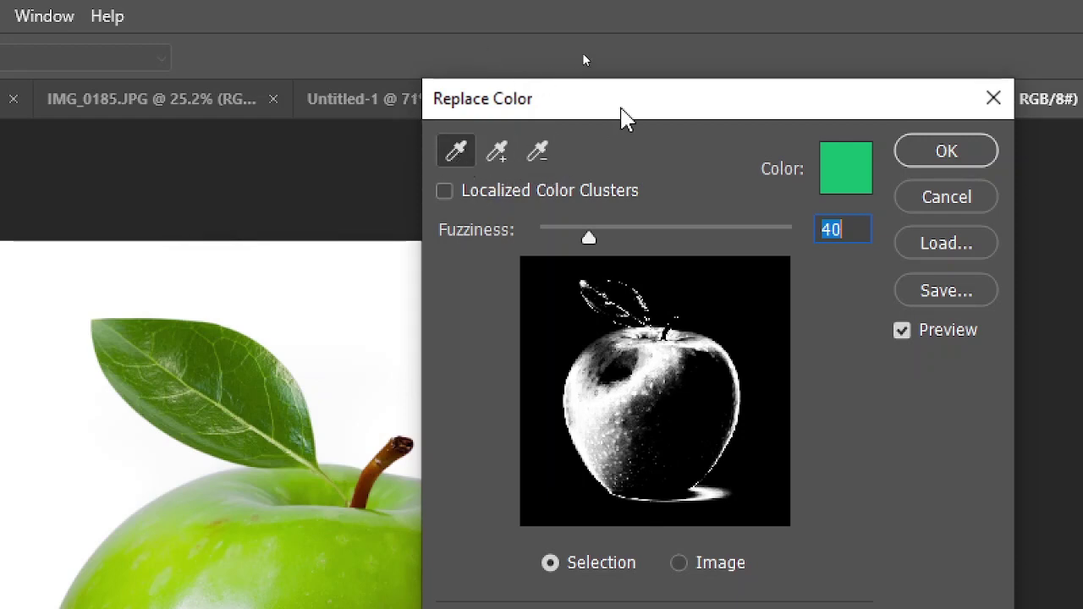
pyautogui.moveTo(620, 114); pyautogui.dragTo(641, 78)
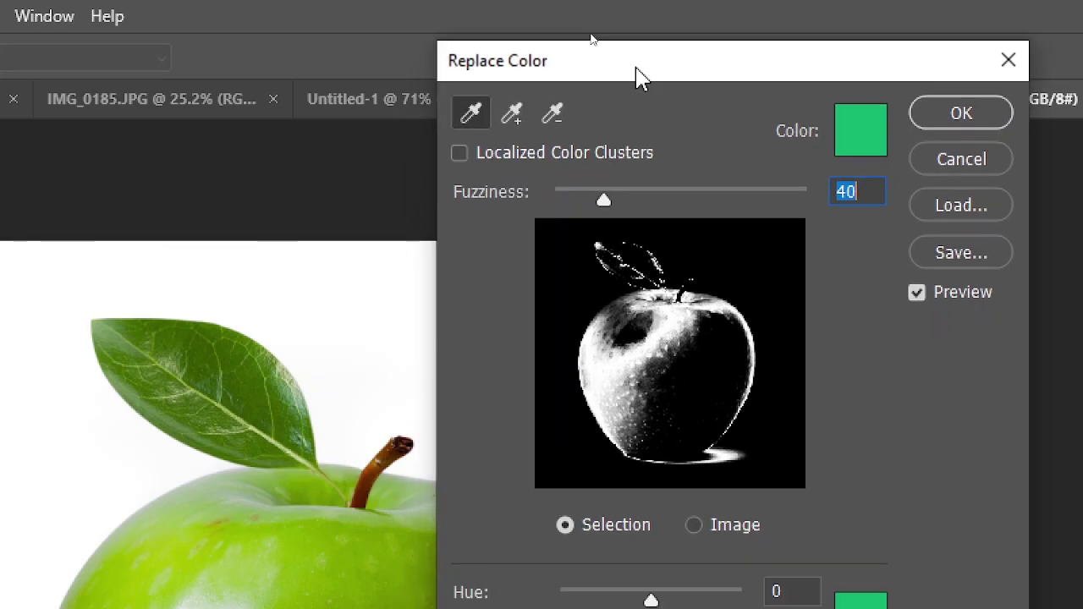
# Step: Sample the apple's greens, including darker areas, and lower Fuzziness to about 24
pyautogui.click(460, 120)
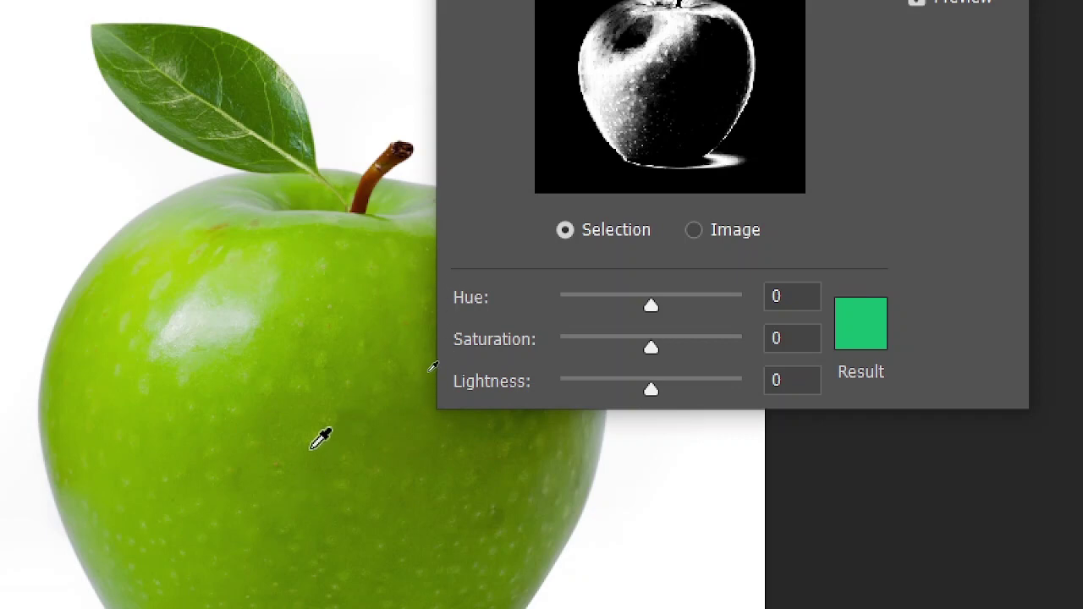
pyautogui.click(311, 449)
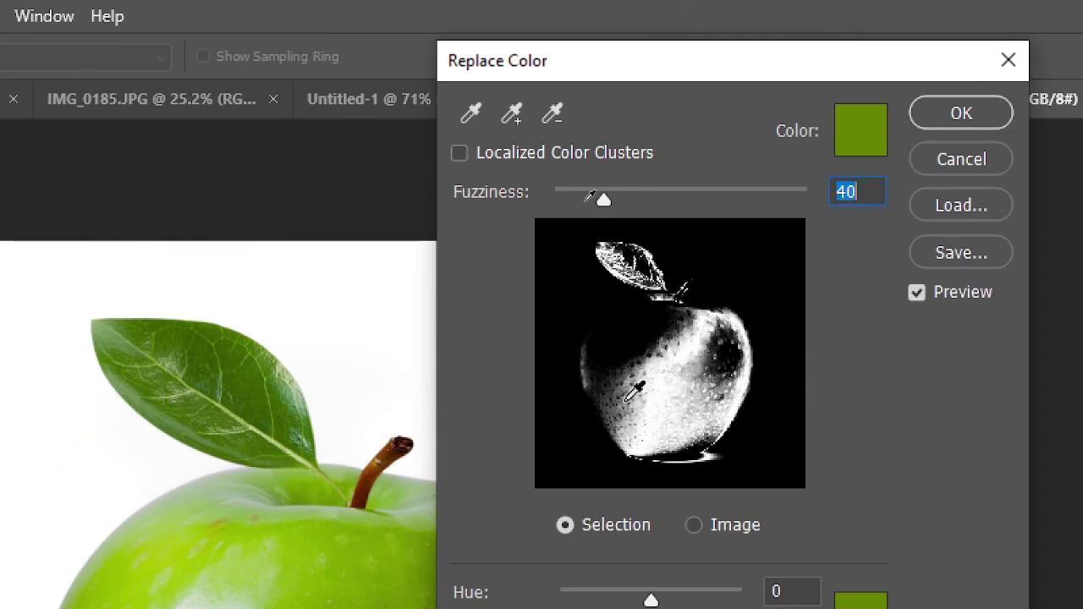
pyautogui.click(511, 117)
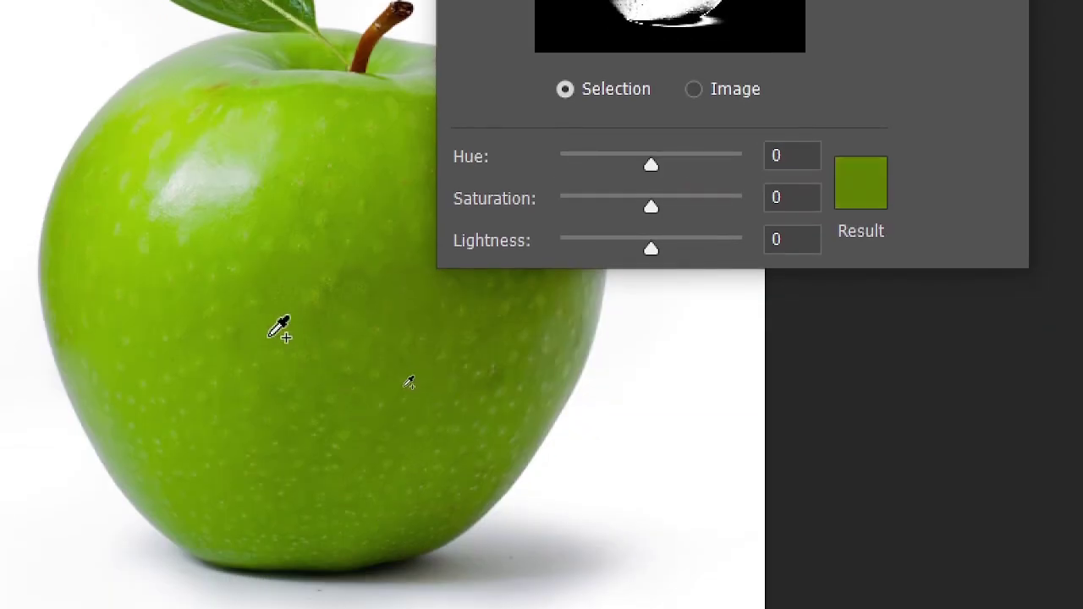
pyautogui.click(293, 313)
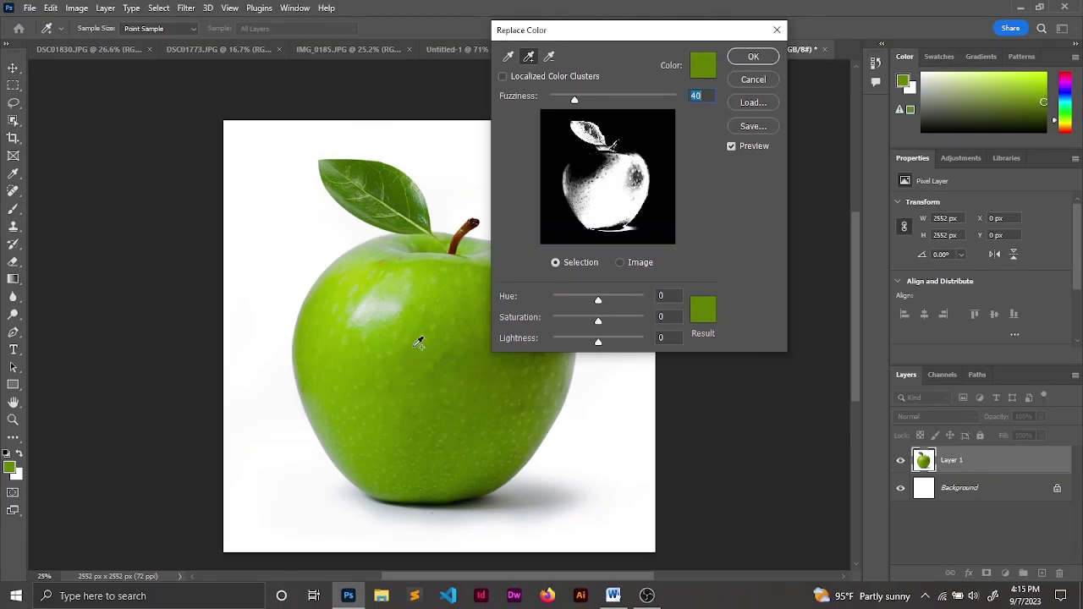
pyautogui.moveTo(418, 342)
pyautogui.mouseDown()
pyautogui.moveTo(411, 311)
pyautogui.moveTo(367, 313)
pyautogui.mouseUp()
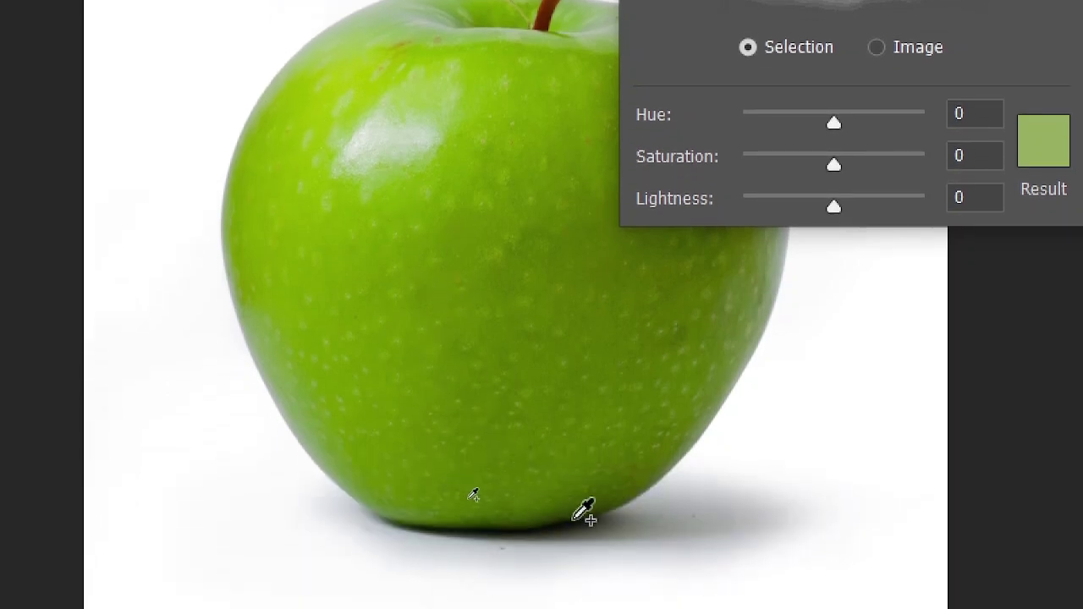
pyautogui.click(569, 517)
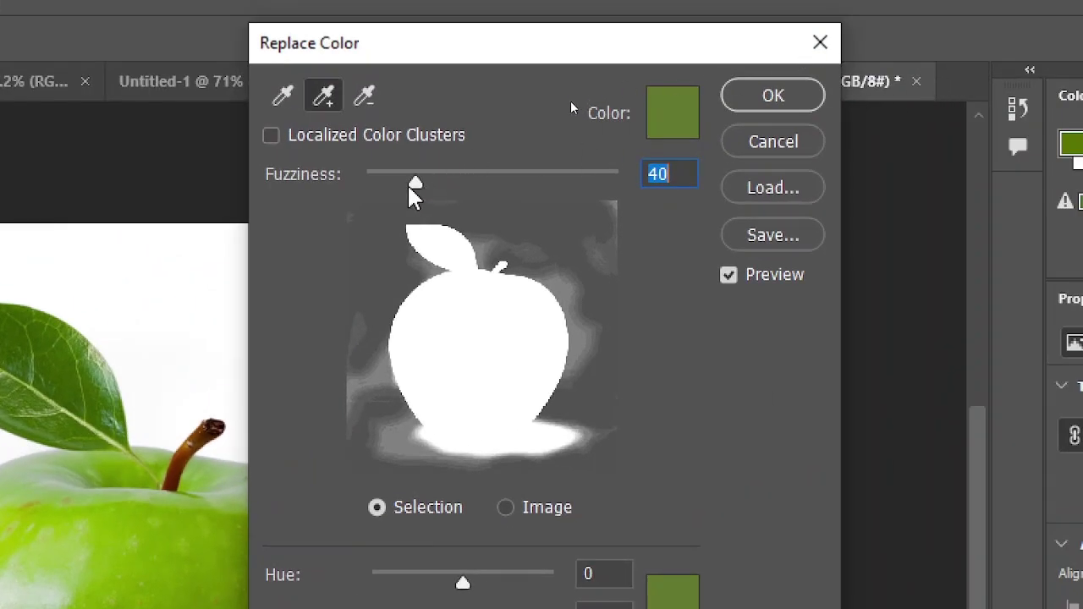
pyautogui.moveTo(409, 181)
pyautogui.mouseDown()
pyautogui.moveTo(381, 185)
pyautogui.moveTo(393, 186)
pyautogui.mouseUp()
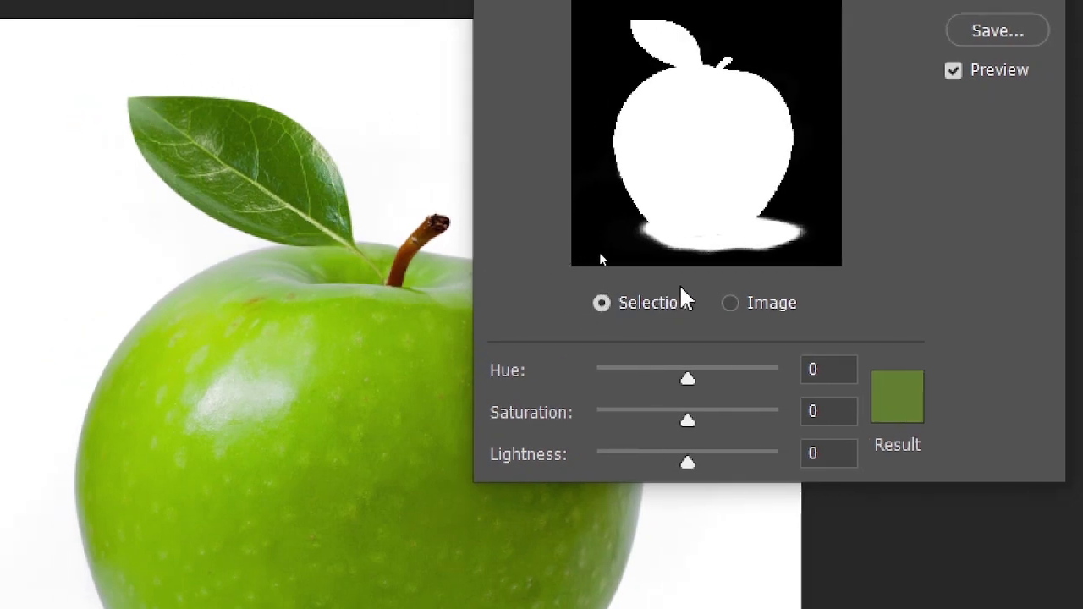
# Step: Toggle the Image and Selection previews, then set Hue to -151 to purple the apple
pyautogui.click(731, 303)
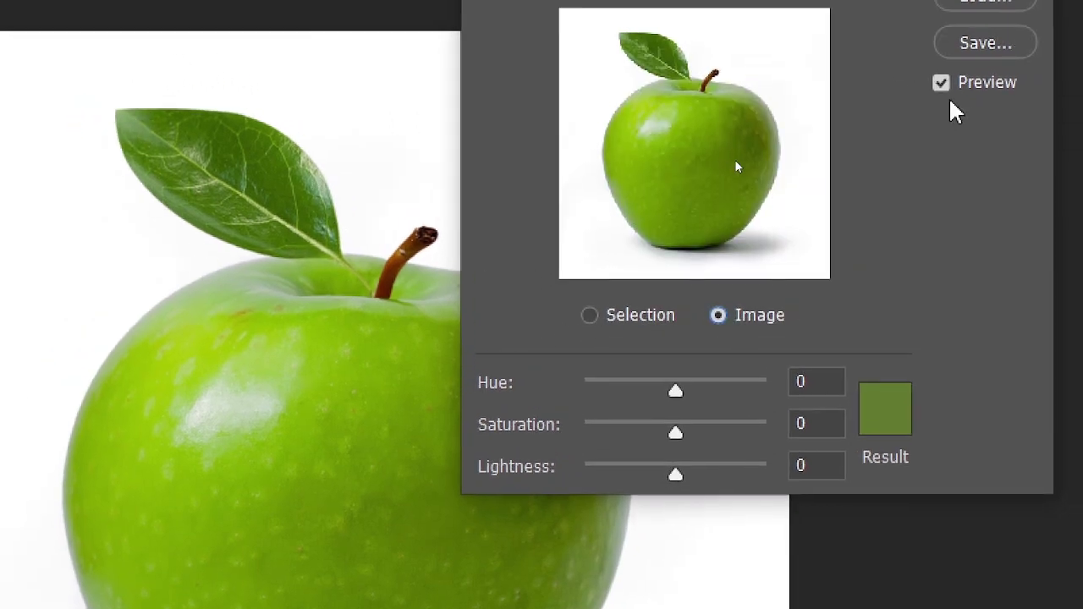
pyautogui.click(583, 315)
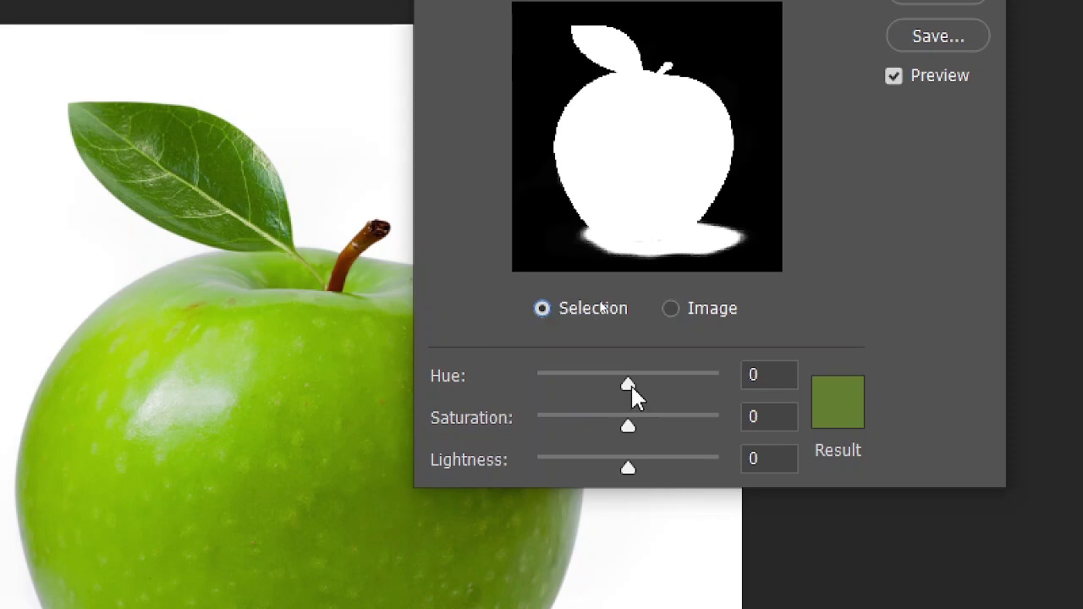
pyautogui.moveTo(630, 385); pyautogui.dragTo(672, 390)
pyautogui.moveTo(686, 387); pyautogui.dragTo(696, 388)
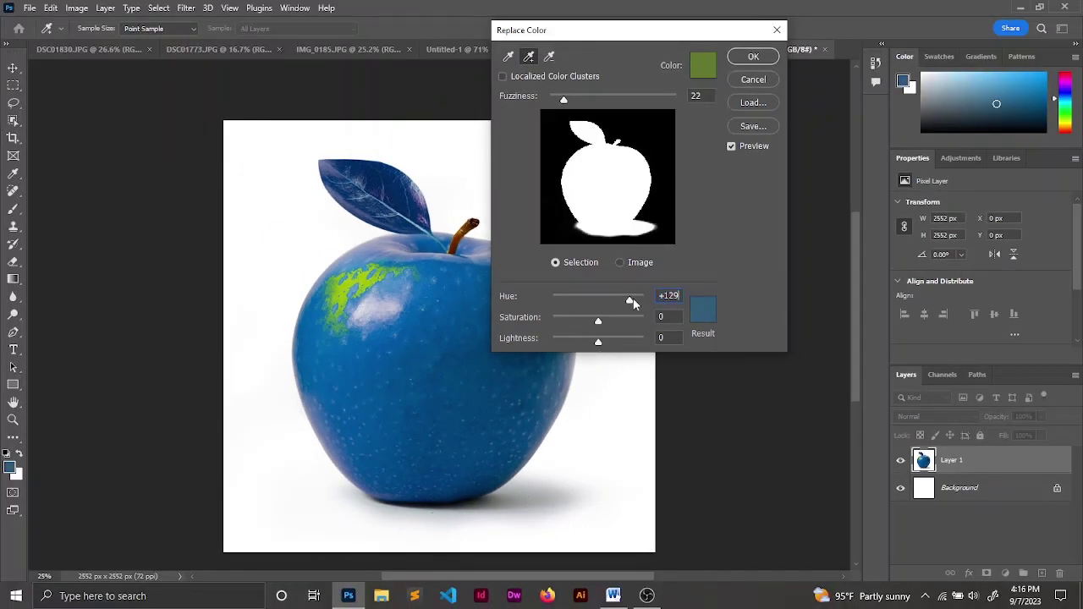
pyautogui.moveTo(624, 305)
pyautogui.mouseDown()
pyautogui.moveTo(549, 299)
pyautogui.moveTo(561, 300)
pyautogui.mouseUp()
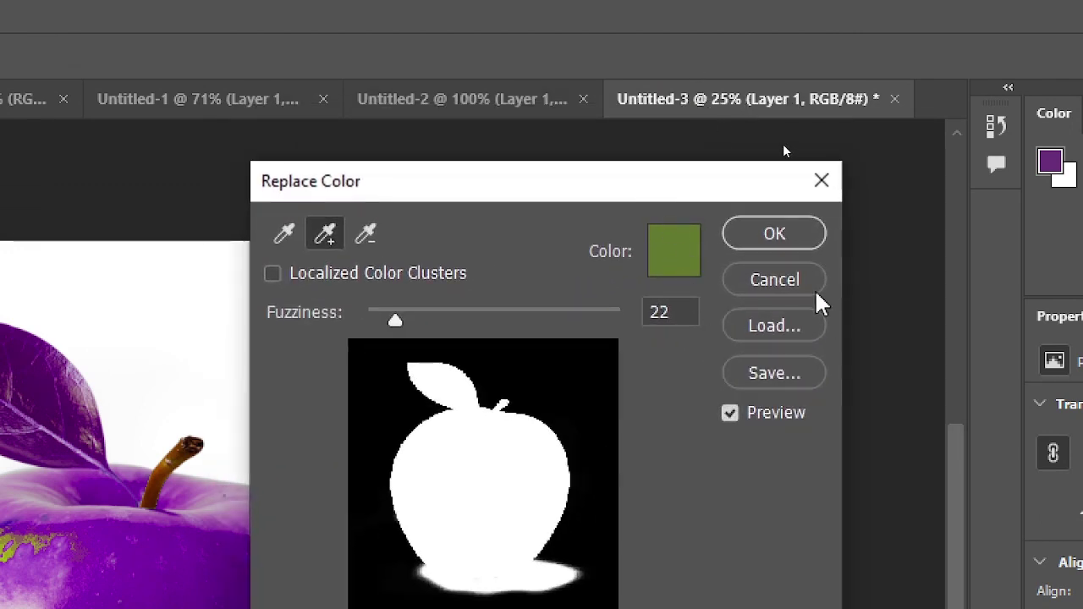
# Step: Reset Replace Color to its defaults and resample the apple's green
pyautogui.press('alt')
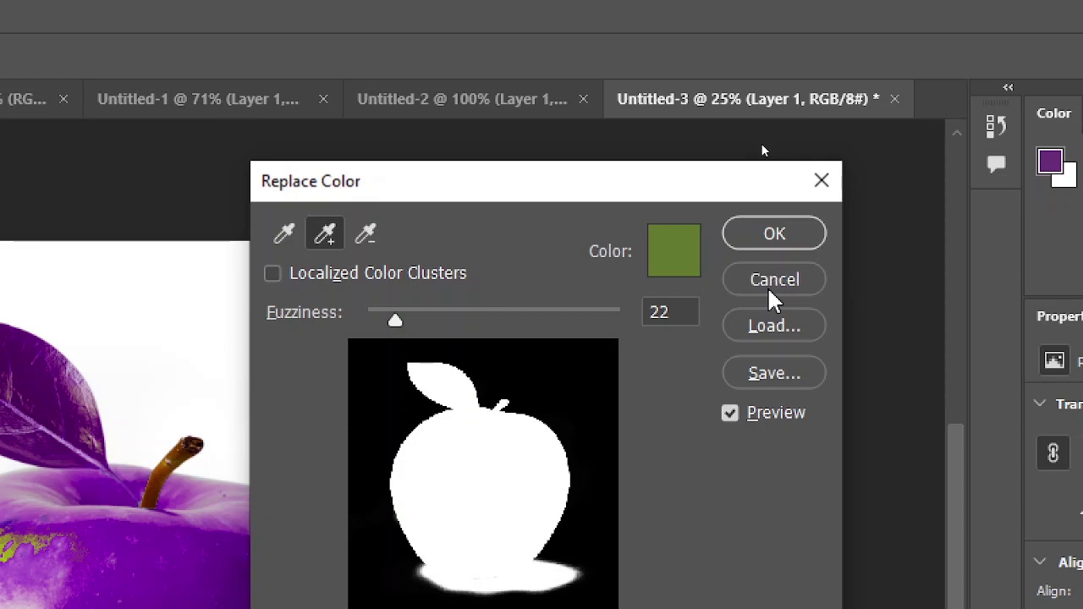
pyautogui.press('alt')
pyautogui.click(775, 280)
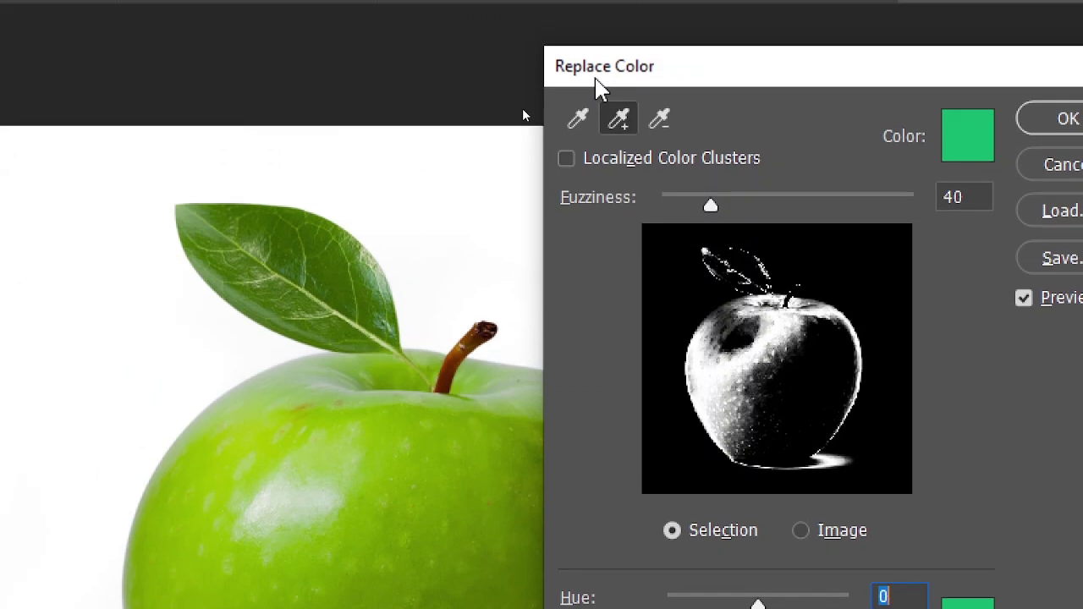
pyautogui.click(583, 119)
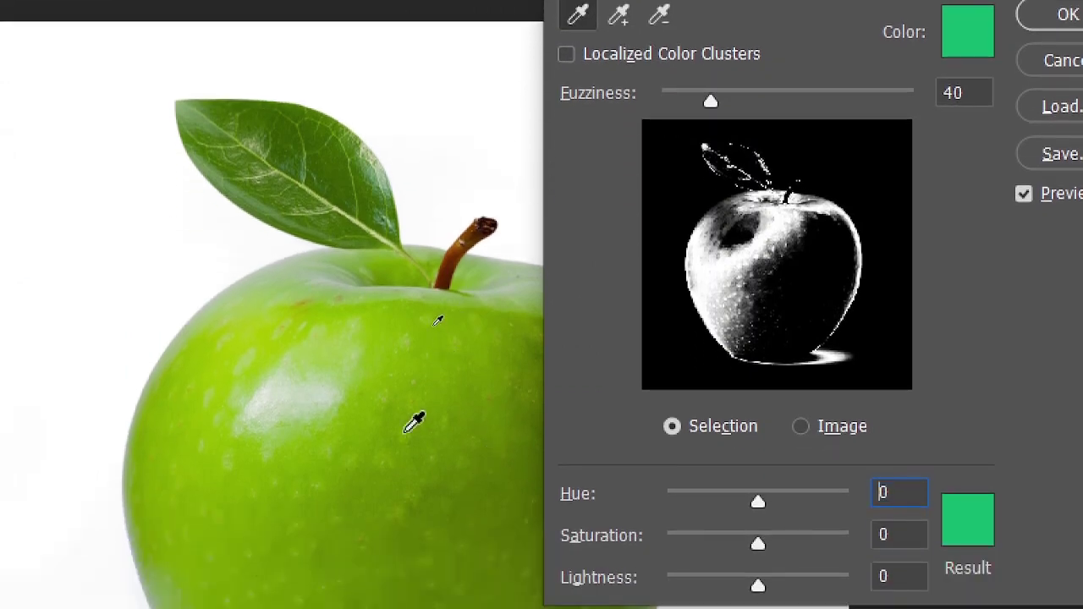
pyautogui.click(407, 431)
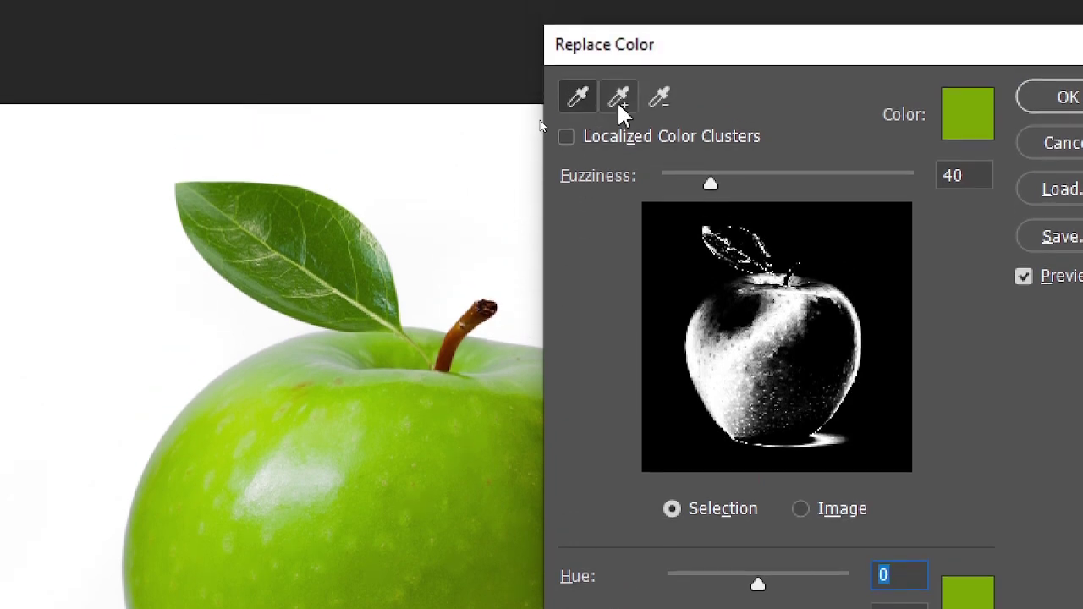
# Step: Add the apple's darker right side, lower area and edges to the sample
pyautogui.click(619, 99)
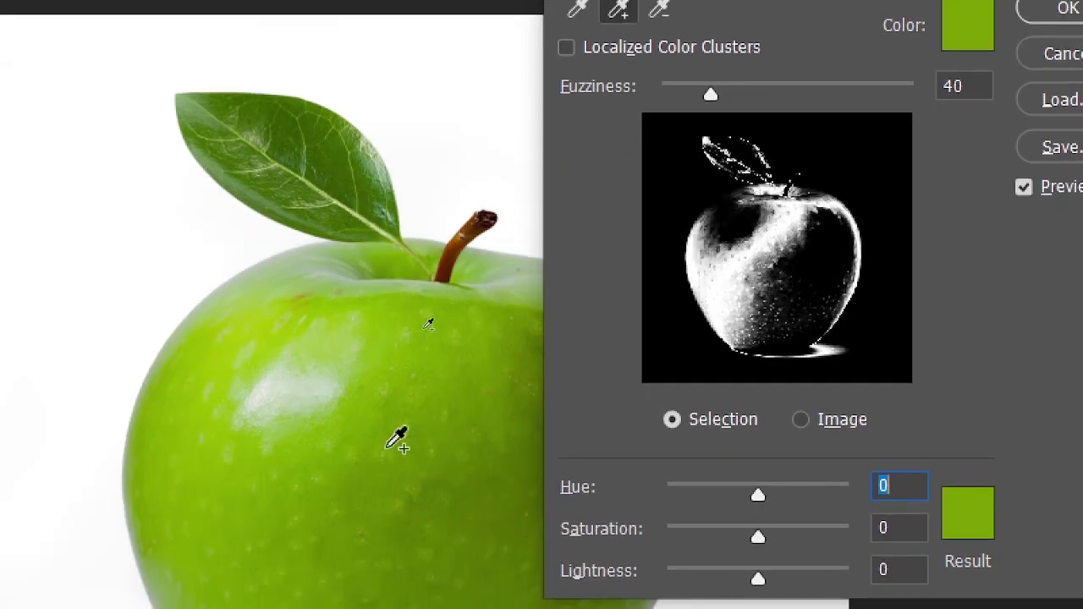
pyautogui.moveTo(399, 435)
pyautogui.mouseDown()
pyautogui.moveTo(341, 387)
pyautogui.moveTo(276, 382)
pyautogui.mouseUp()
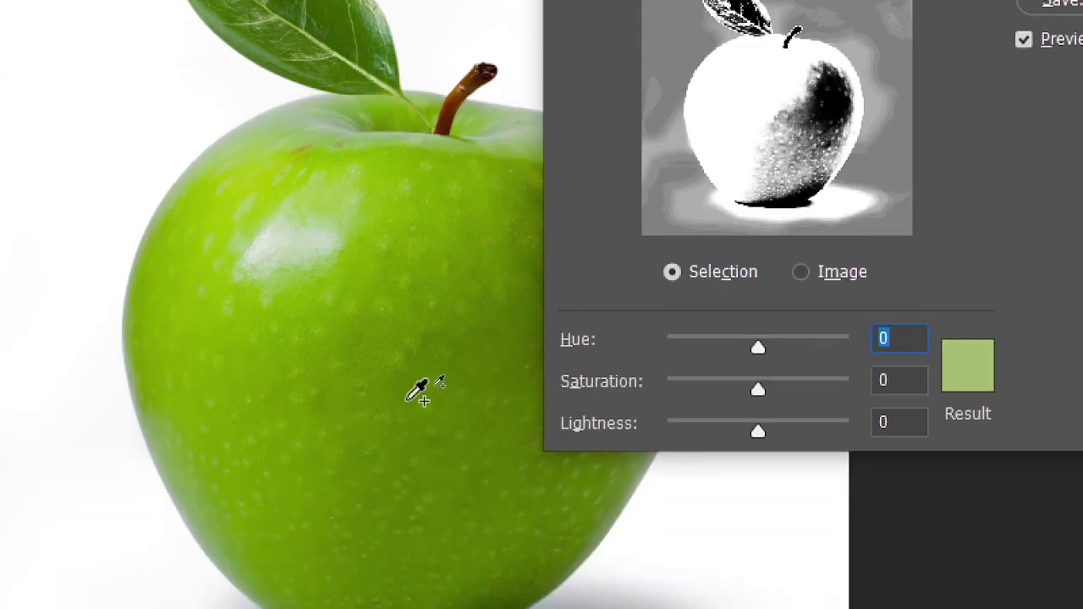
pyautogui.moveTo(415, 395)
pyautogui.mouseDown()
pyautogui.moveTo(461, 495)
pyautogui.moveTo(445, 301)
pyautogui.mouseUp()
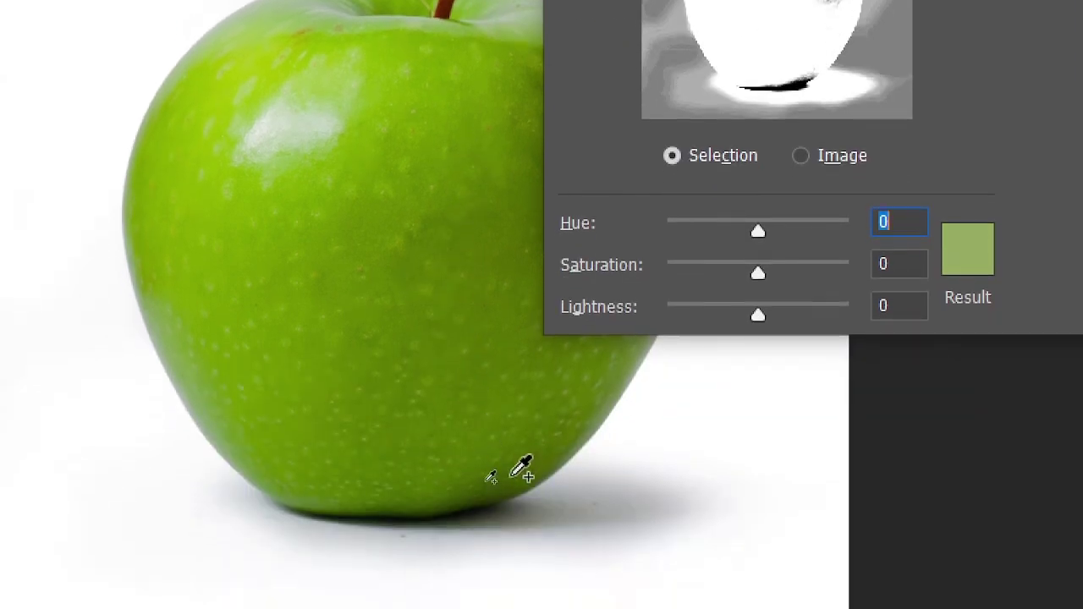
pyautogui.click(493, 496)
pyautogui.moveTo(491, 498); pyautogui.dragTo(370, 514)
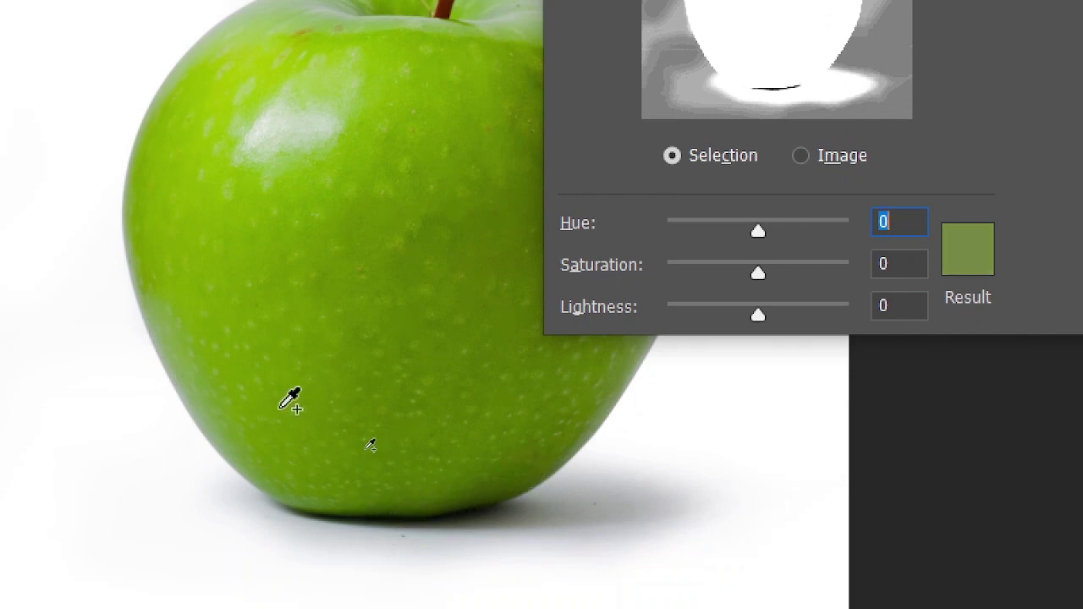
pyautogui.click(194, 428)
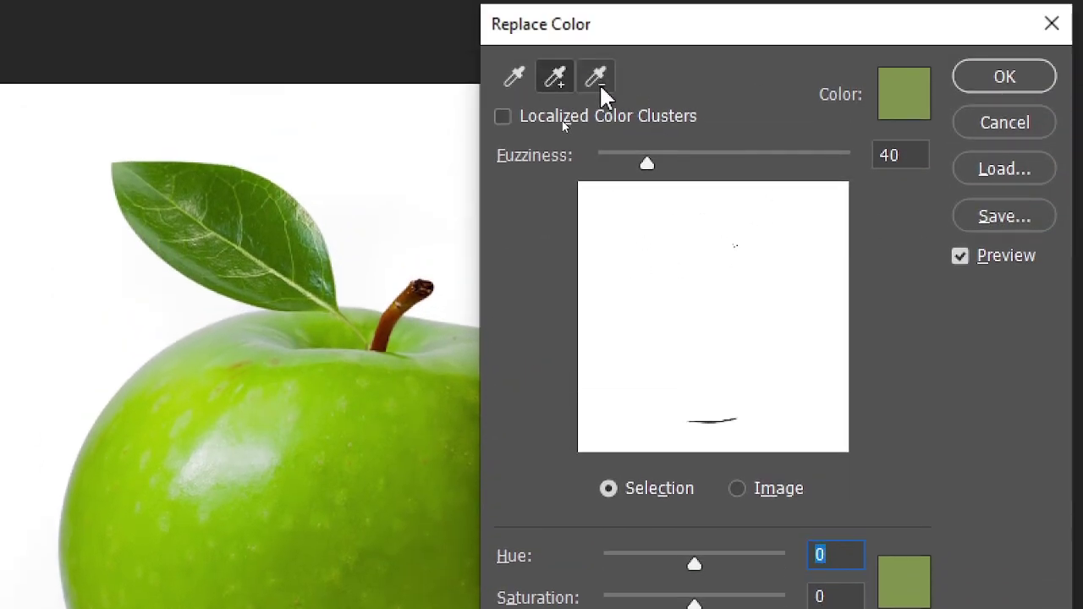
pyautogui.click(595, 77)
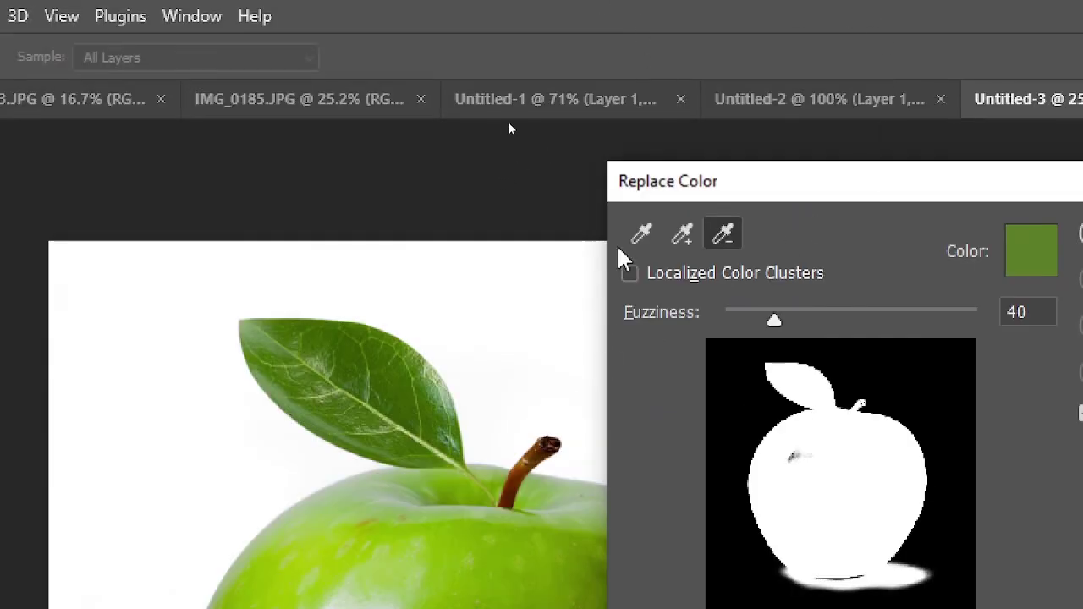
pyautogui.click(677, 234)
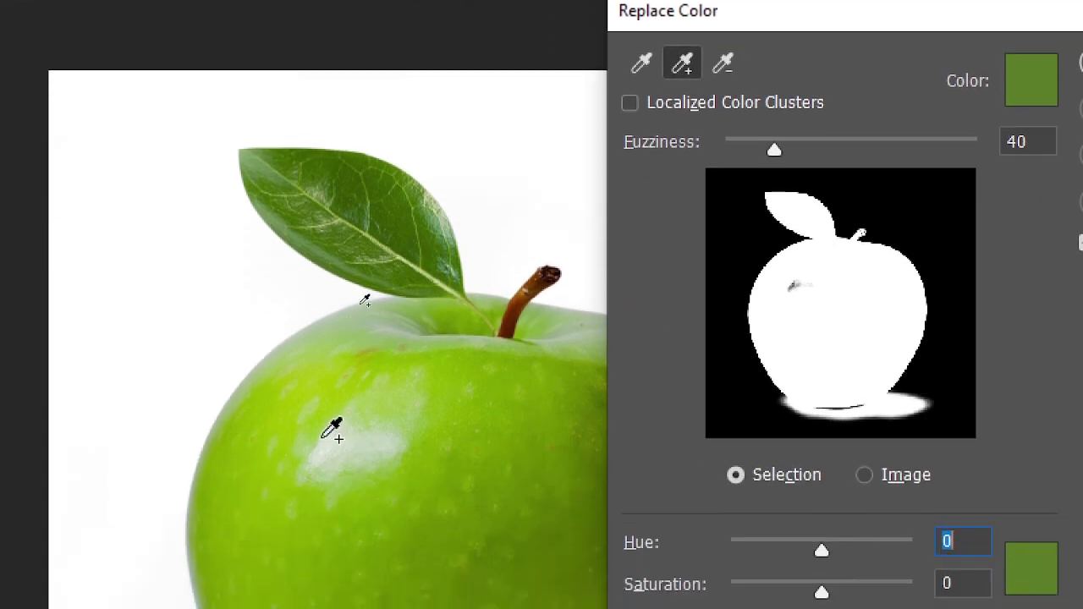
pyautogui.click(337, 457)
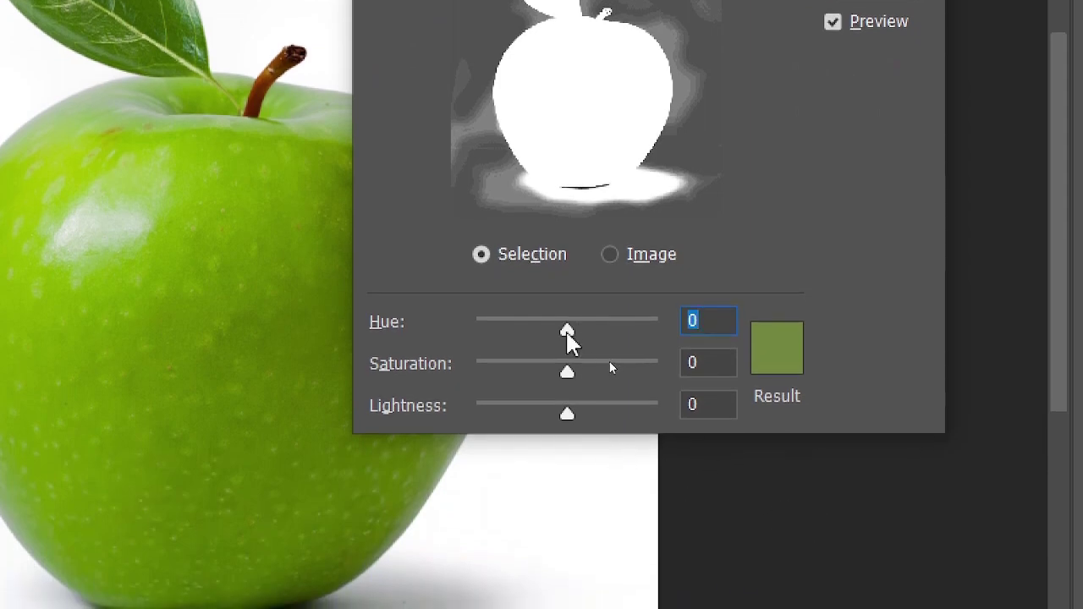
# Step: Shift Hue away from green and raise Fuzziness to 114 to cover the leaf
pyautogui.moveTo(567, 332); pyautogui.dragTo(506, 336)
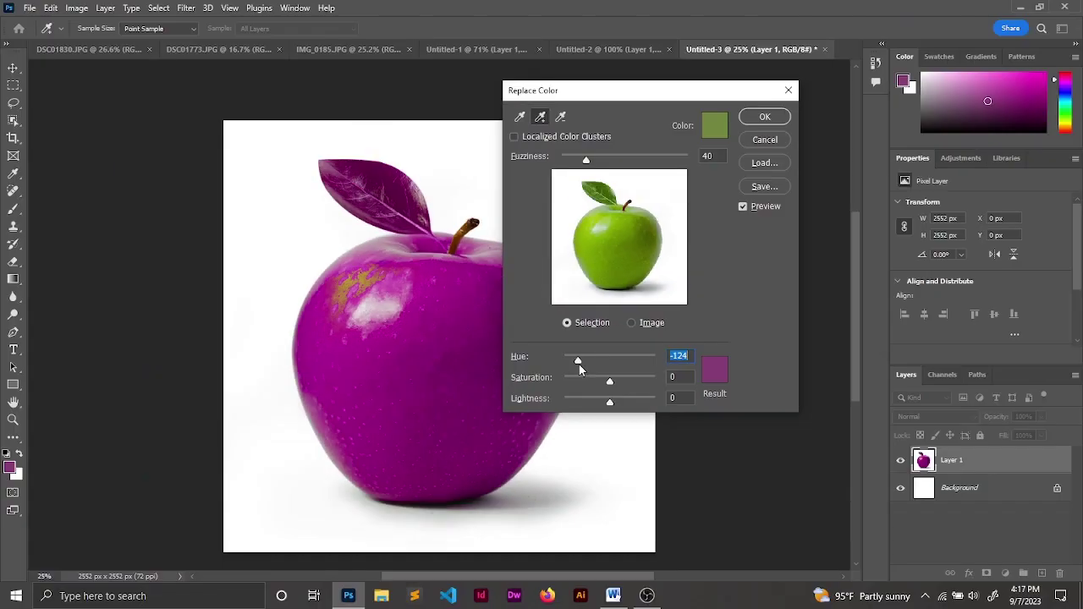
pyautogui.moveTo(579, 362); pyautogui.dragTo(645, 363)
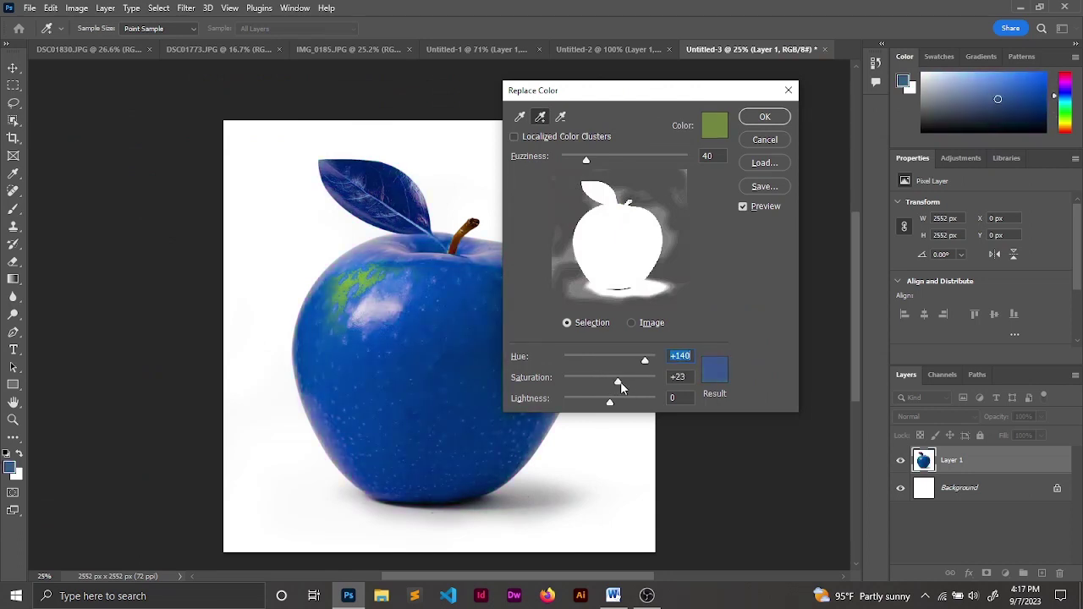
pyautogui.click(620, 382)
pyautogui.moveTo(584, 161); pyautogui.dragTo(606, 161)
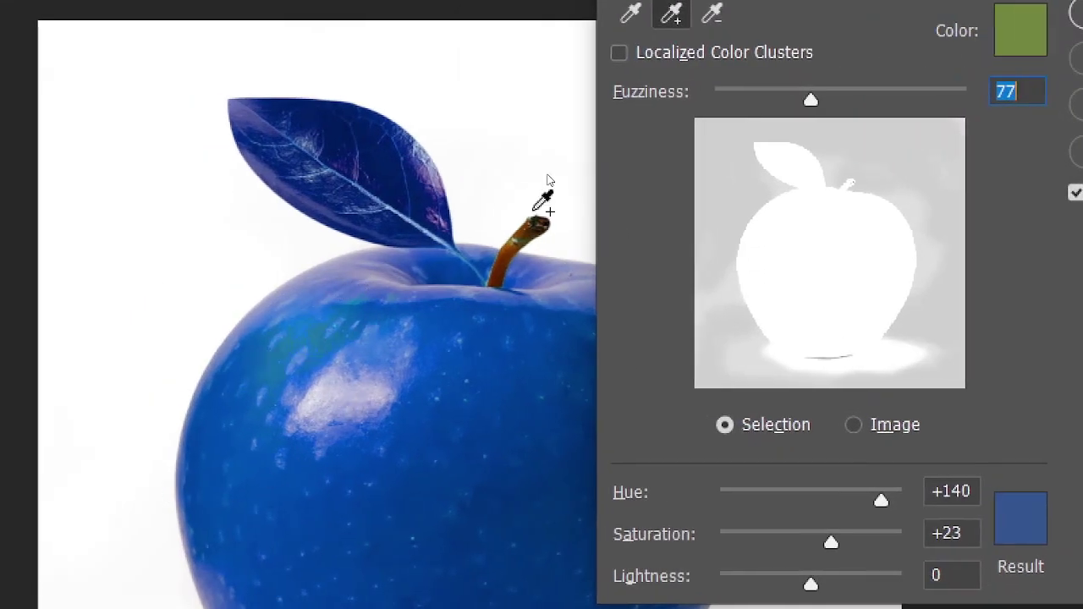
pyautogui.moveTo(821, 153); pyautogui.dragTo(856, 146)
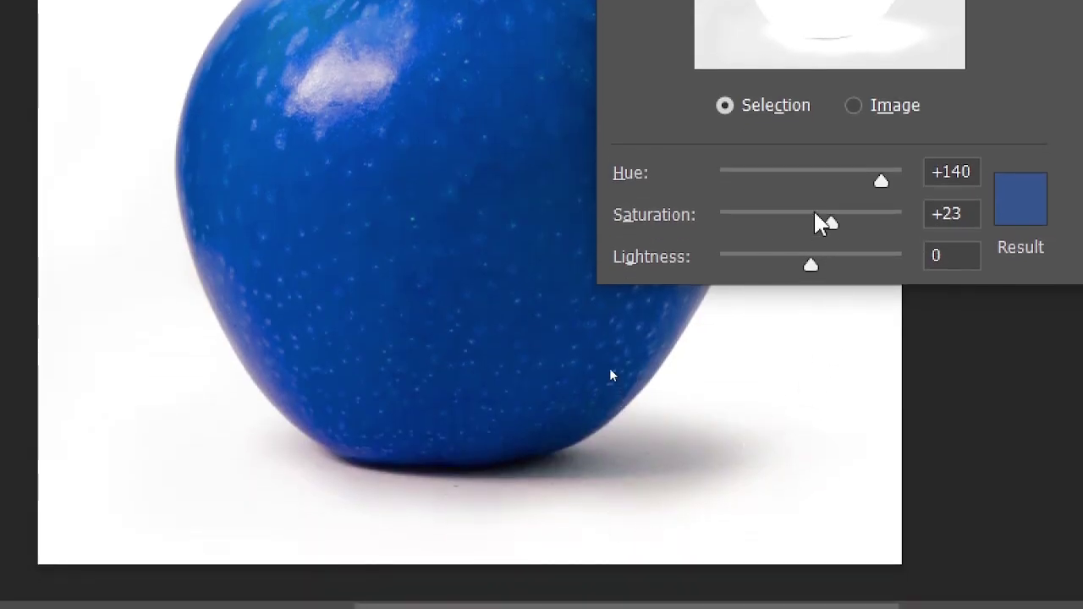
# Step: Fine-tune Hue to -145 and Saturation to +10, then compare against the original
pyautogui.moveTo(883, 182); pyautogui.dragTo(750, 184)
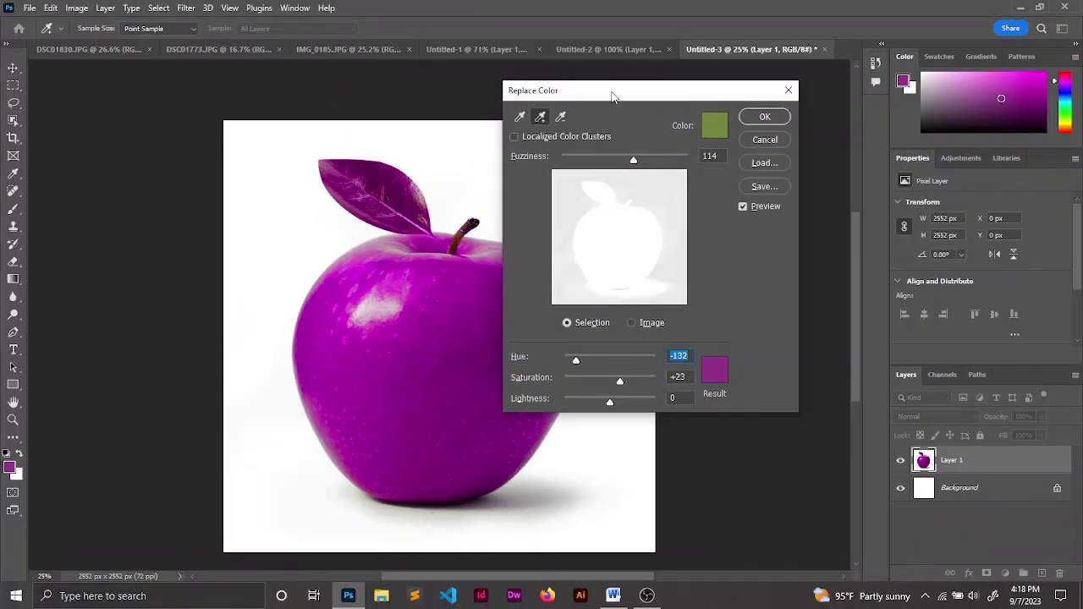
pyautogui.moveTo(613, 97); pyautogui.dragTo(765, 106)
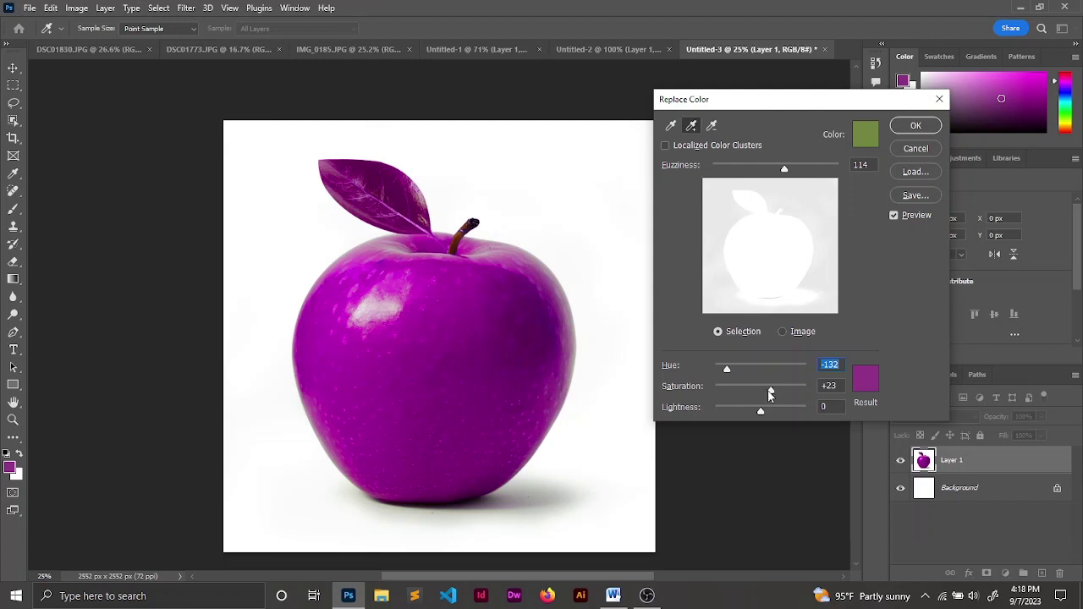
pyautogui.moveTo(783, 393); pyautogui.dragTo(767, 393)
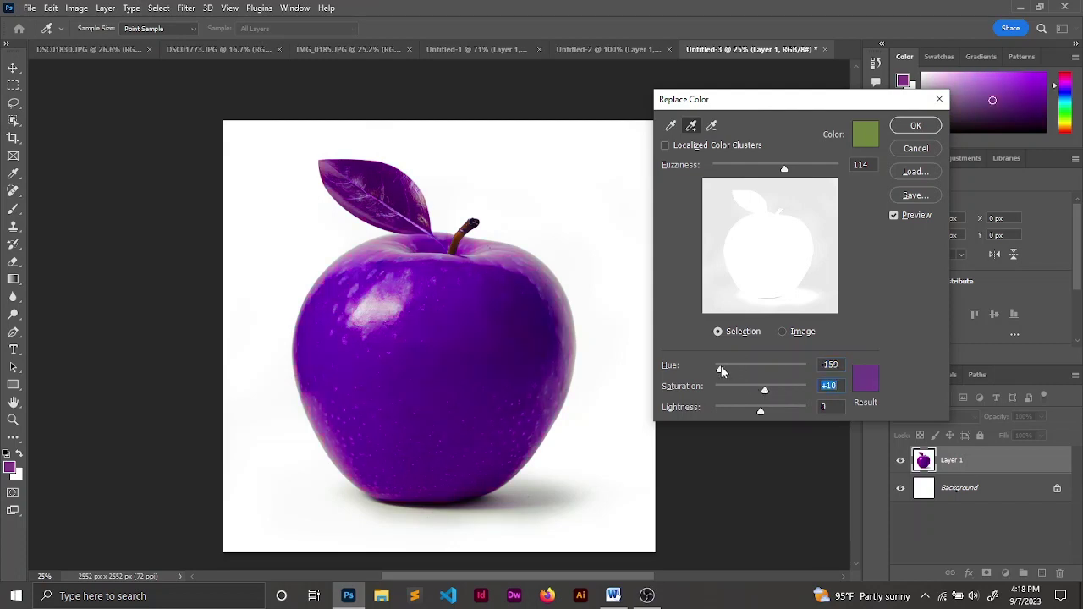
pyautogui.moveTo(722, 370); pyautogui.dragTo(726, 370)
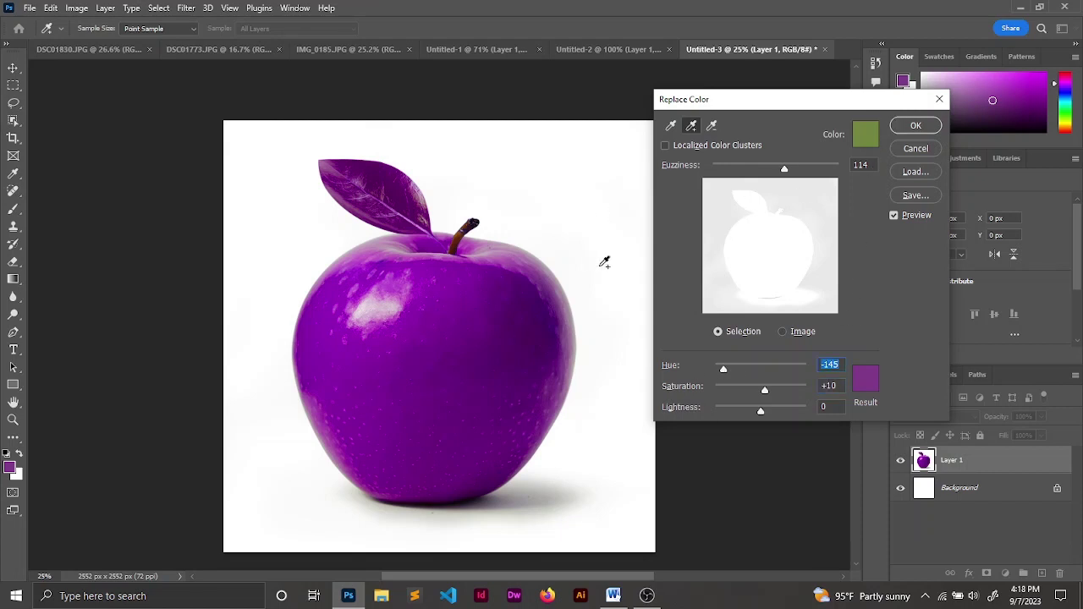
pyautogui.press('ctrl')
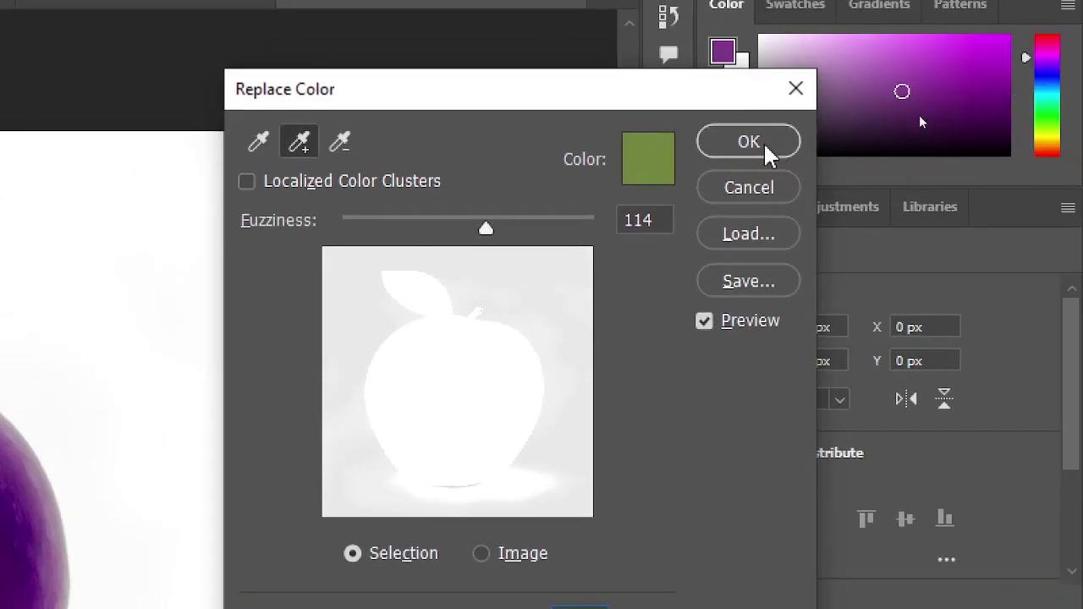
# Step: Apply the purple Replace Color adjustment to the apple layer with OK
pyautogui.click(758, 148)
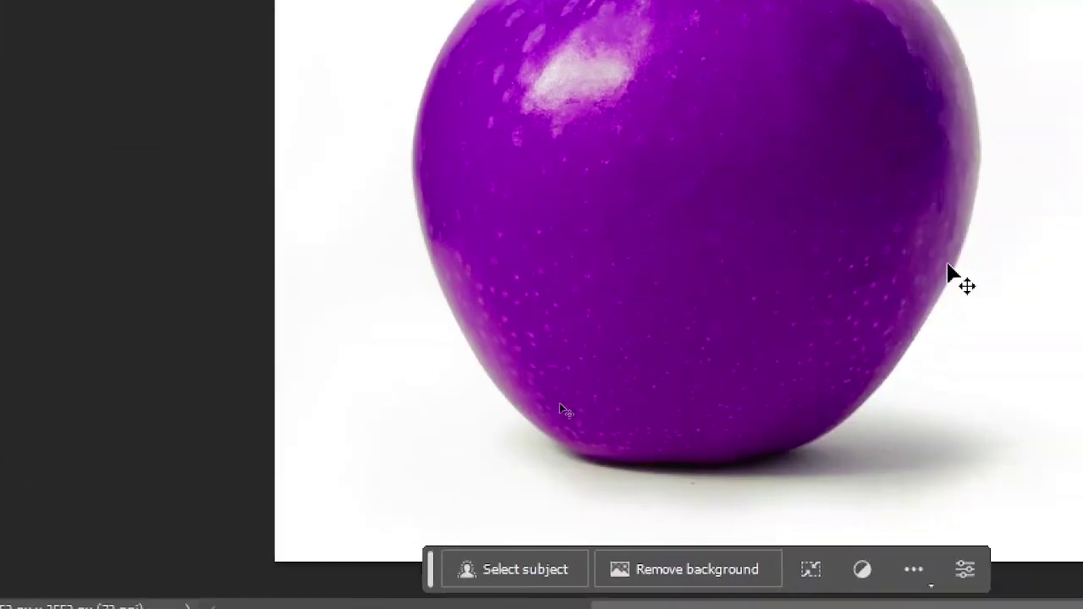